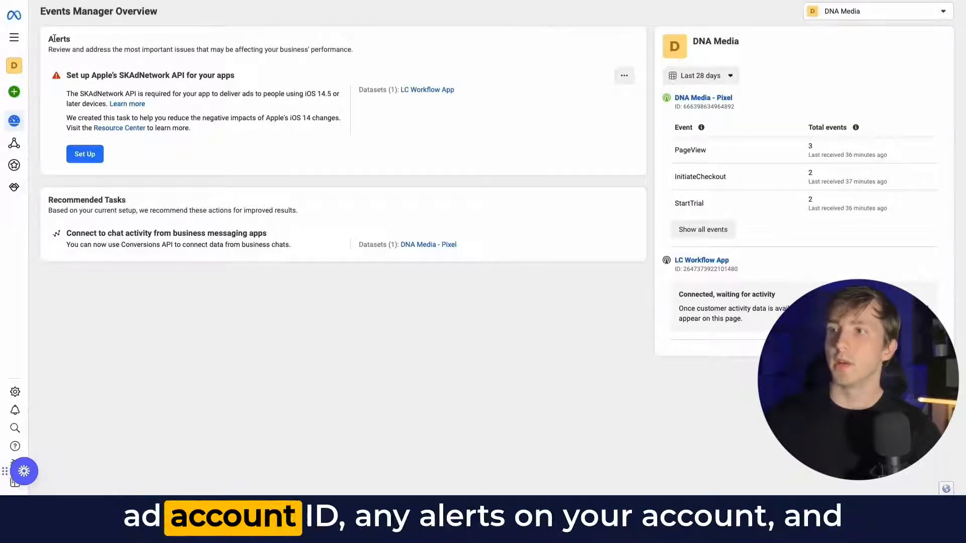
# - Open the Data Sources page for the DNA Media pixel in Events Manager
pyautogui.moveTo(18, 95)
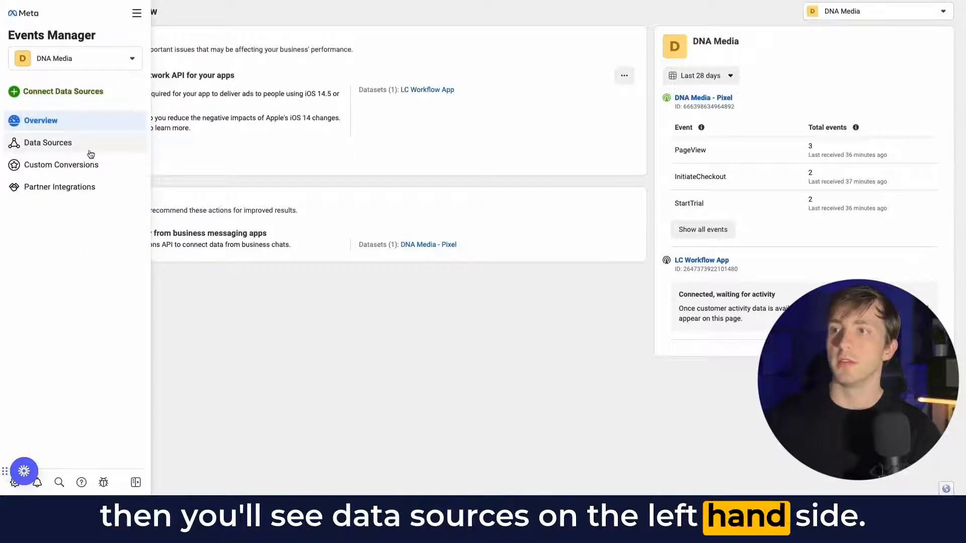
pyautogui.click(69, 152)
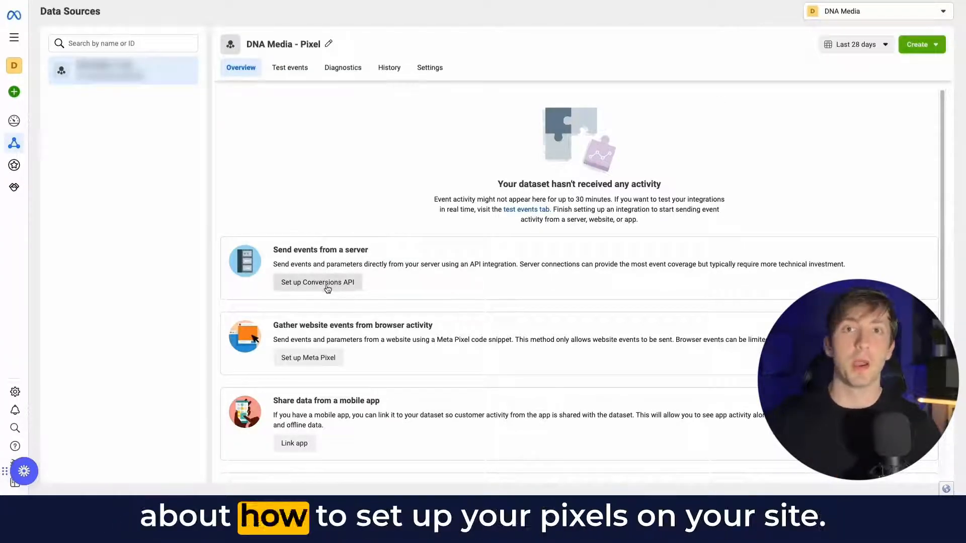
# - Start setting up the Meta Pixel and choose to install the pixel code manually
pyautogui.click(319, 358)
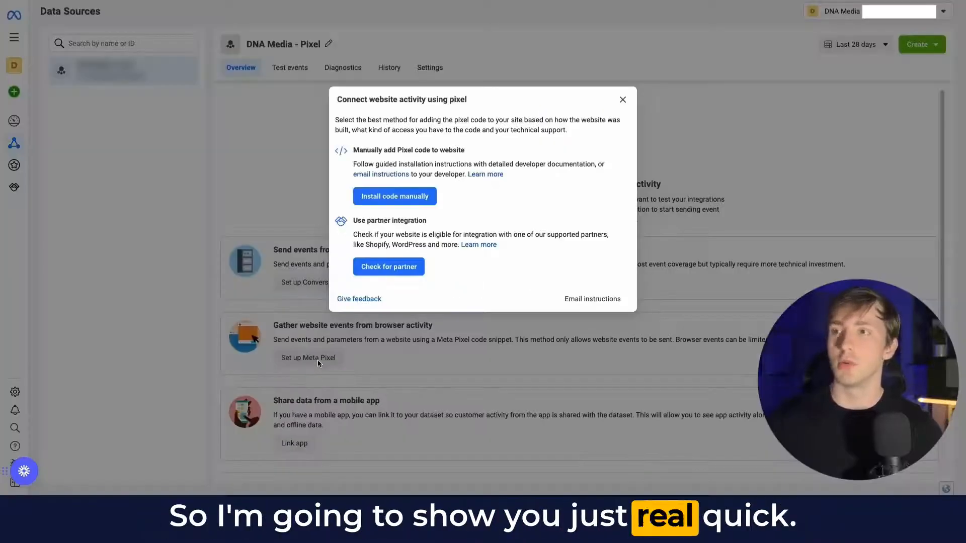
pyautogui.click(412, 197)
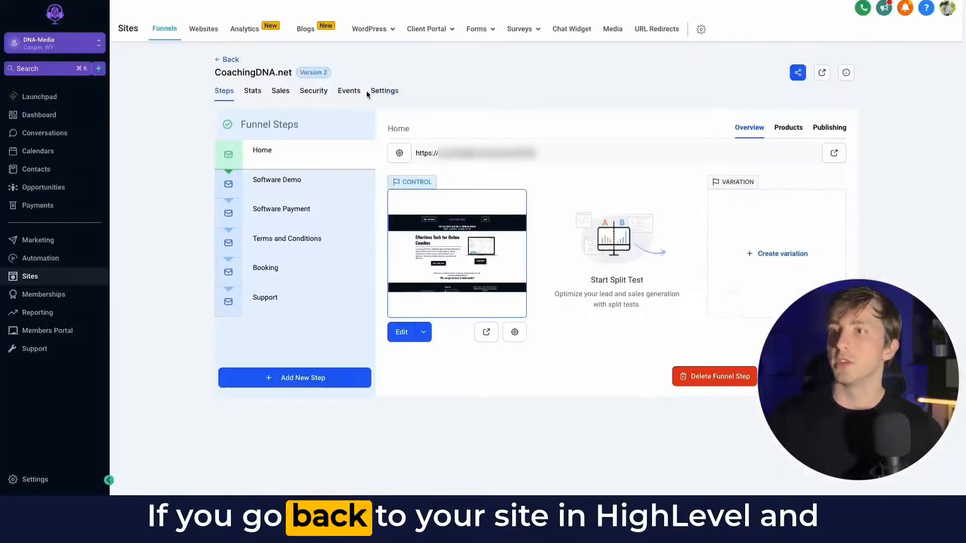
# - Paste the pixel base code into the Head tracking code field of the CoachingDNA.net funnel settings
pyautogui.click(384, 93)
pyautogui.click(271, 288)
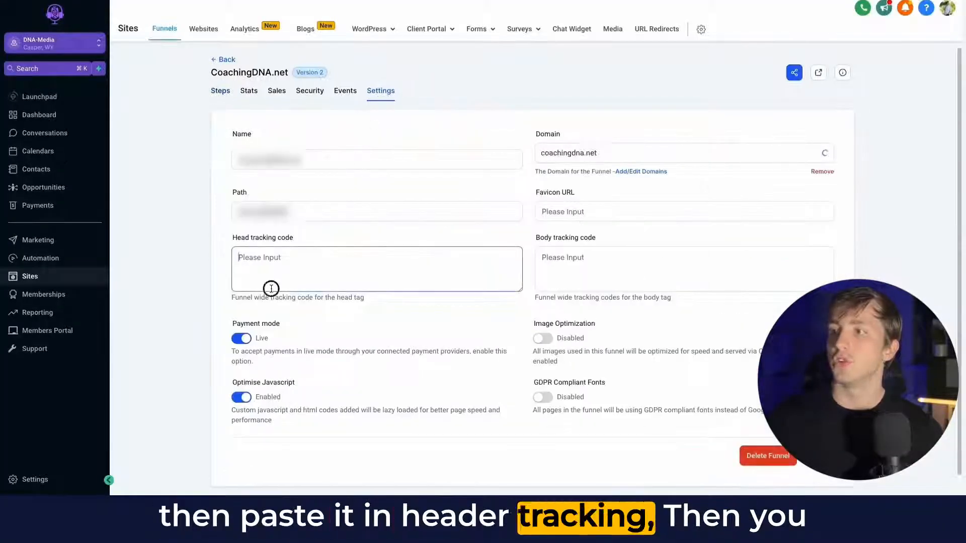
pyautogui.press('super+v')
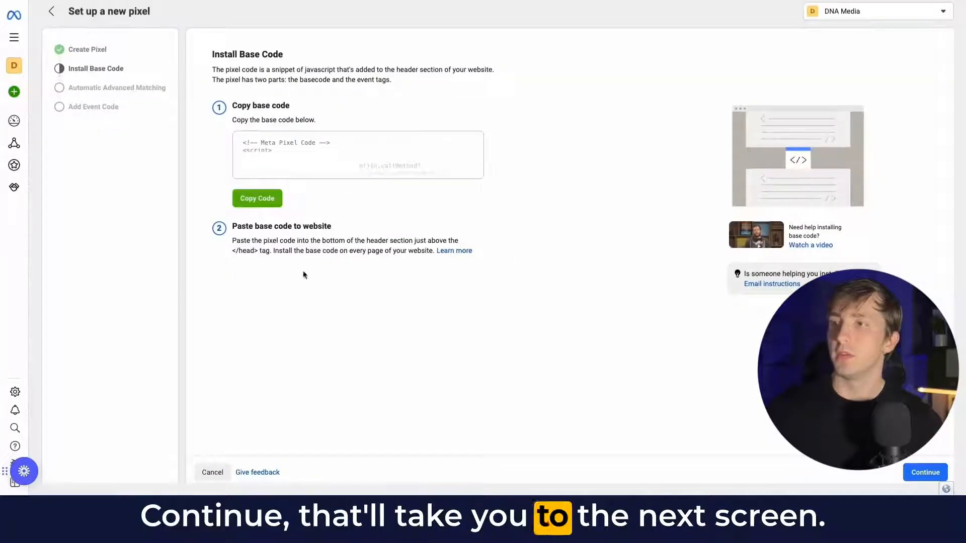
# - Continue through the Install Base Code and Automatic Advanced Matching steps of the pixel setup
pyautogui.click(910, 472)
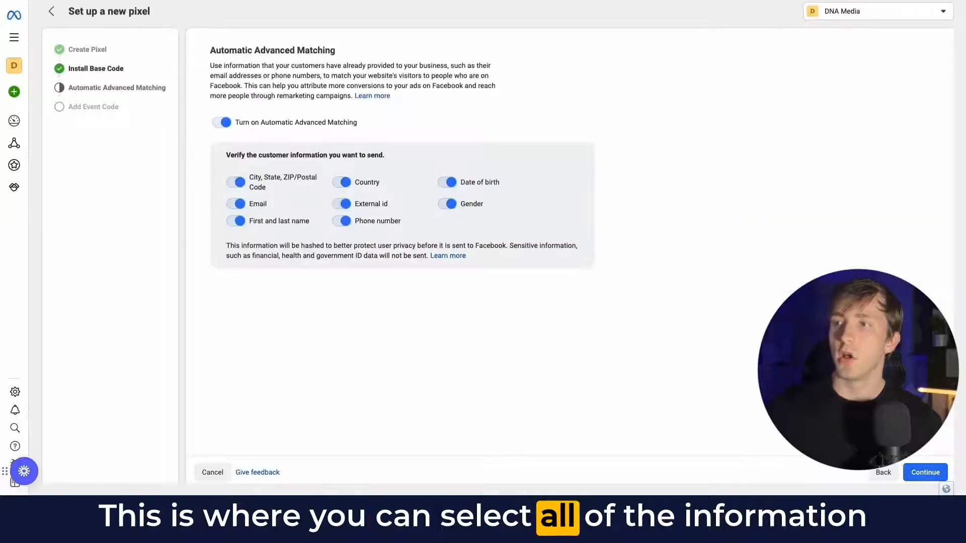
pyautogui.click(926, 472)
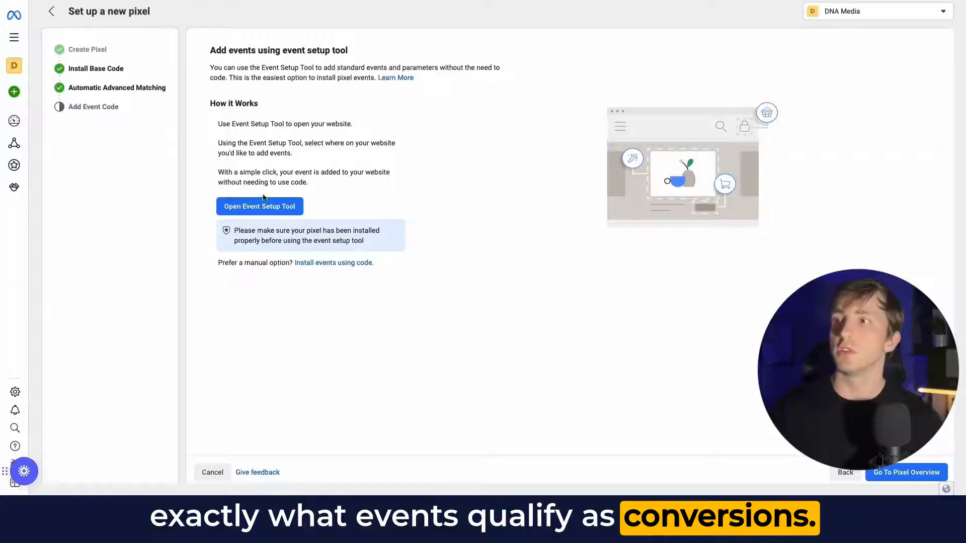
# - Open the Event Setup Tool, paste the website's URL and open the website
pyautogui.click(272, 209)
pyautogui.click(411, 222)
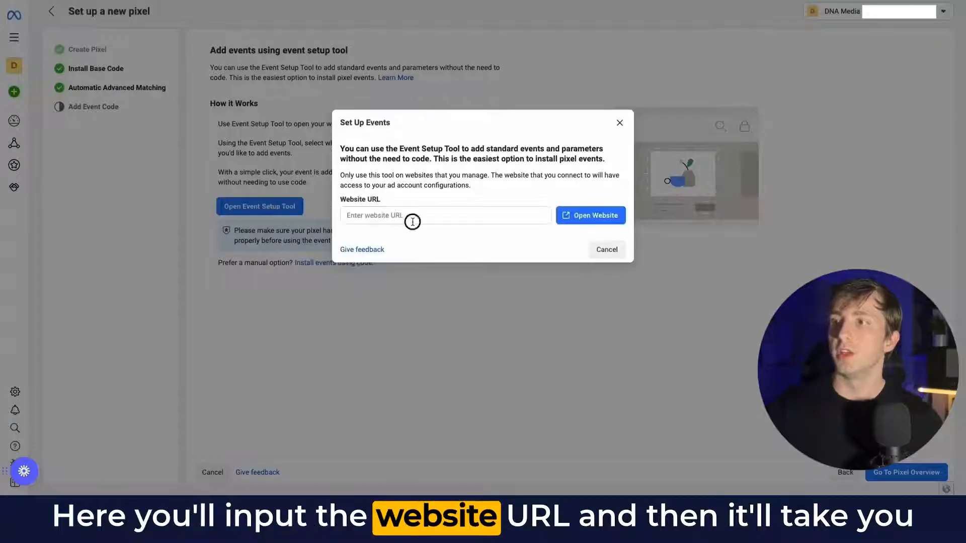
pyautogui.press('super+v')
pyautogui.click(595, 214)
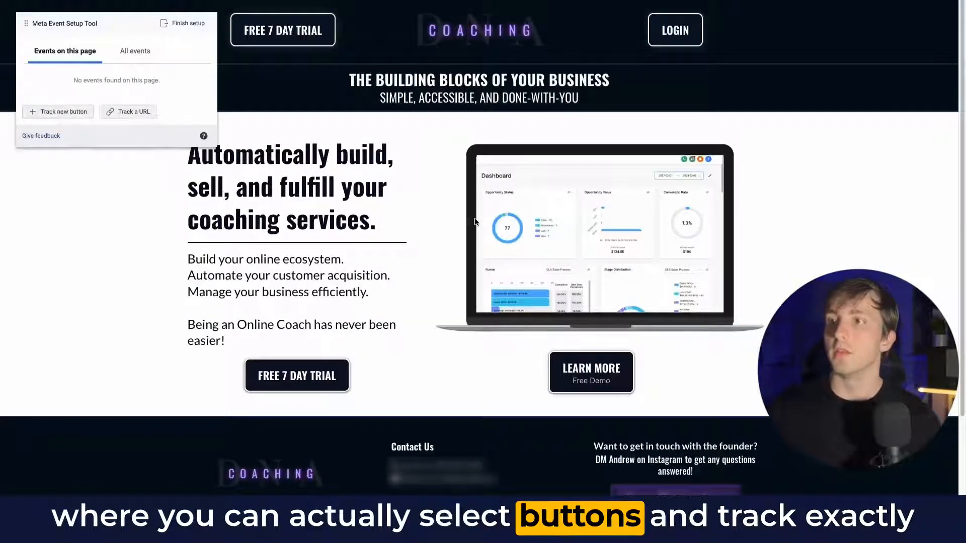
# - Start tracking a new button on the site and pick the Free 7 Day Trial button
pyautogui.scroll(-2, 476, 221)
pyautogui.scroll(2, 478, 220)
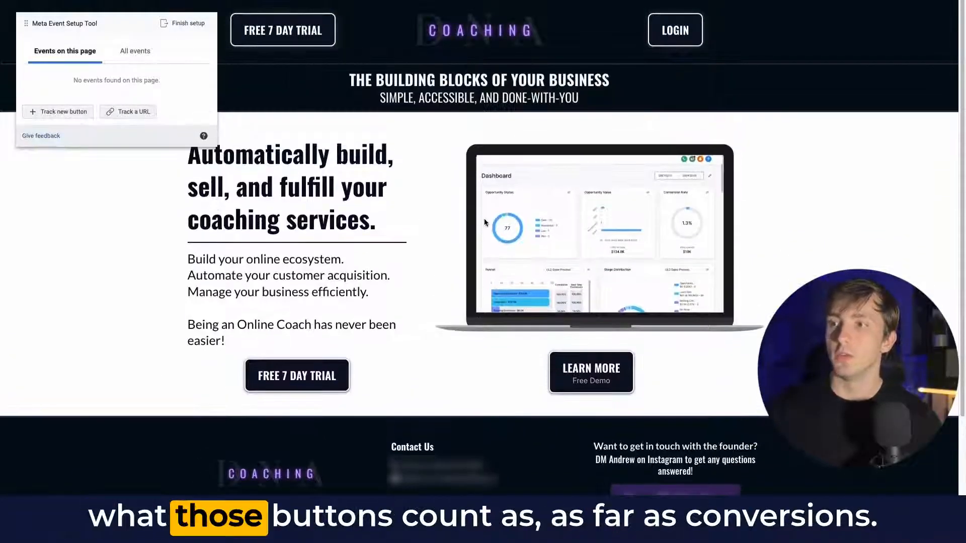
pyautogui.click(70, 115)
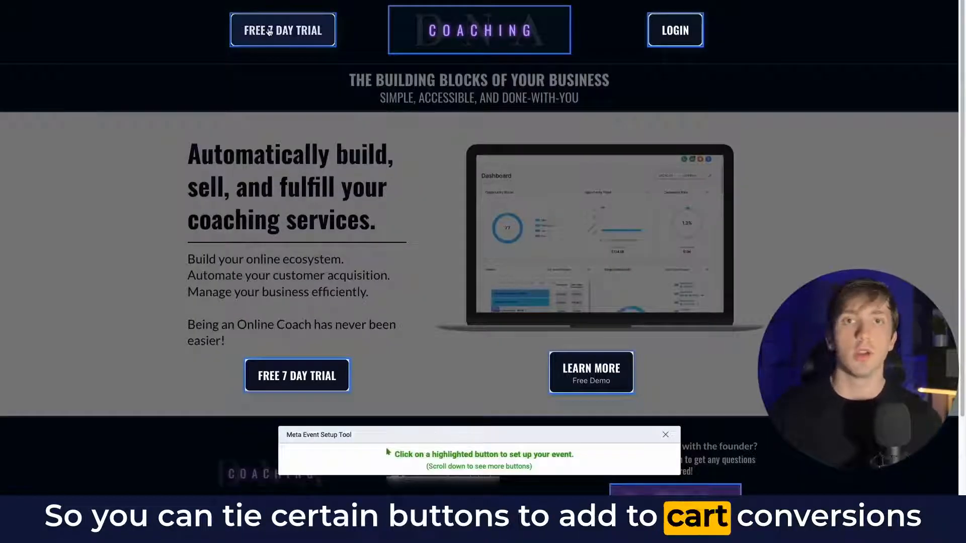
pyautogui.click(304, 379)
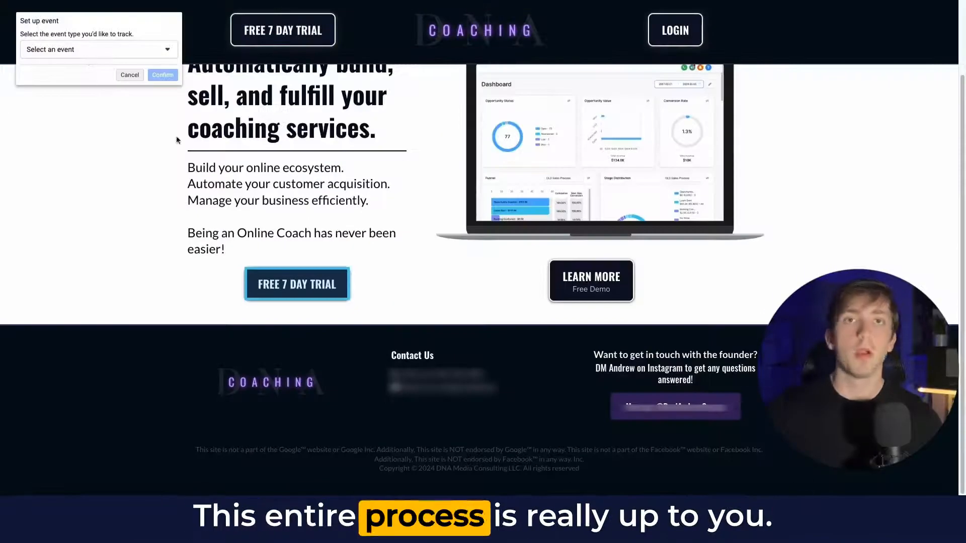
# - Assign the Find Location event to the button and confirm it
pyautogui.click(115, 49)
pyautogui.scroll(-6, 103, 121)
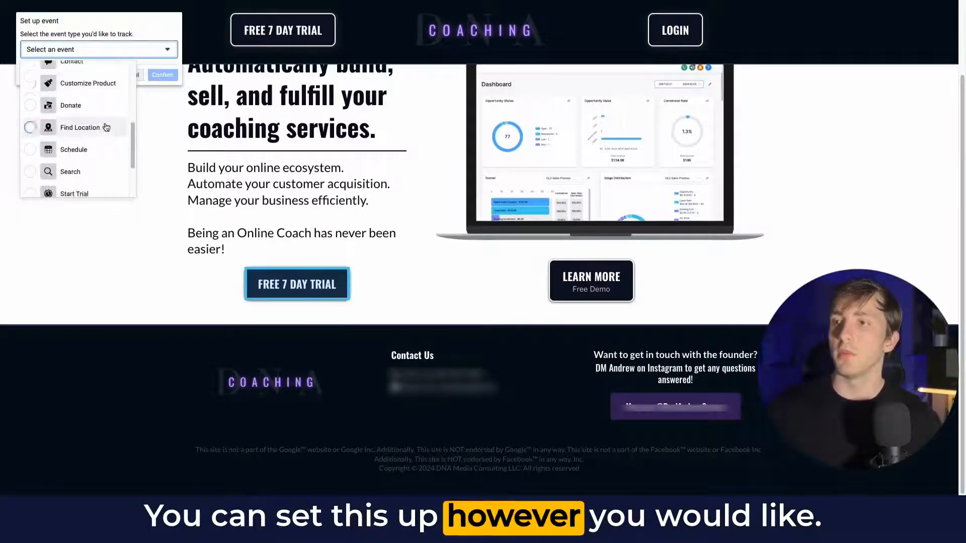
pyautogui.click(106, 124)
pyautogui.click(160, 76)
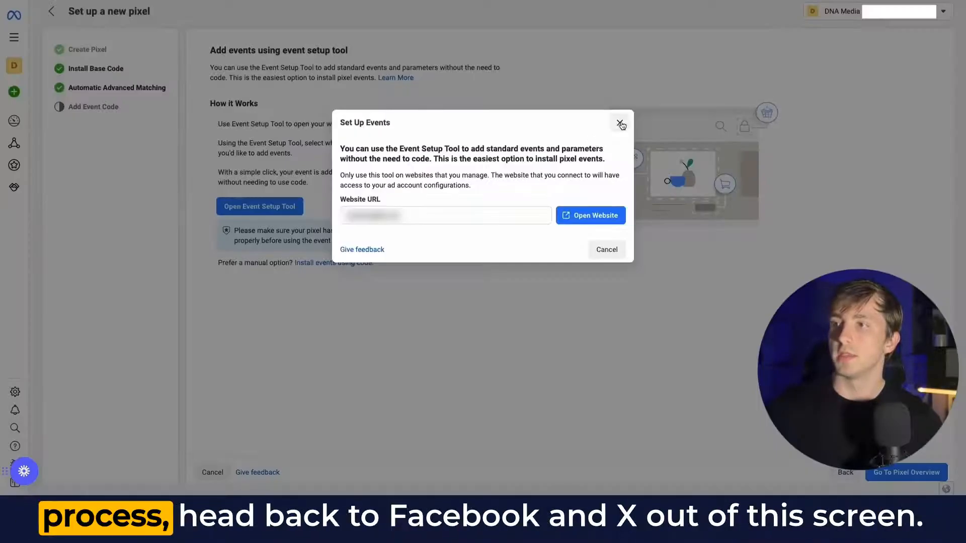
# - Close the Set Up Events dialog and go to the pixel overview
pyautogui.click(620, 124)
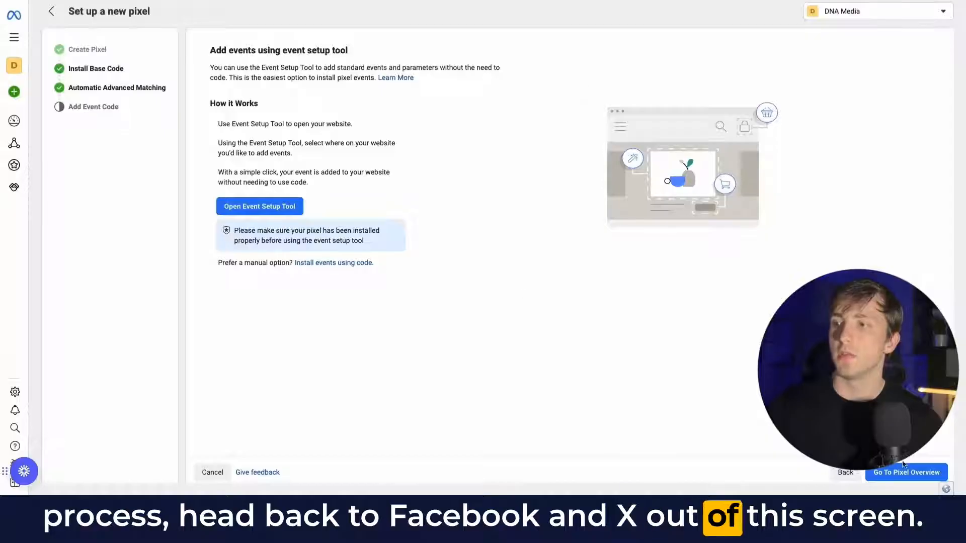
pyautogui.click(918, 474)
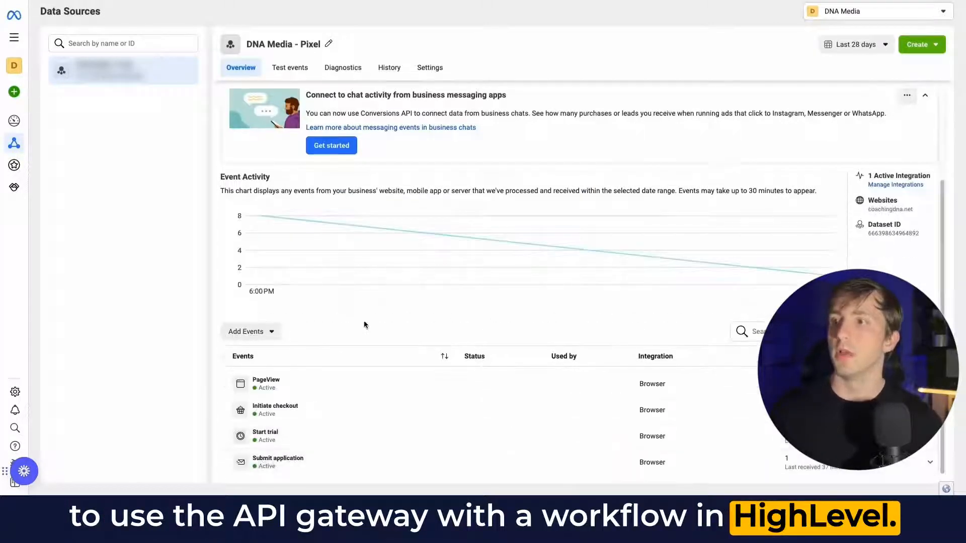
# - Review the Conversions API options in the pixel's Settings tab
pyautogui.click(431, 68)
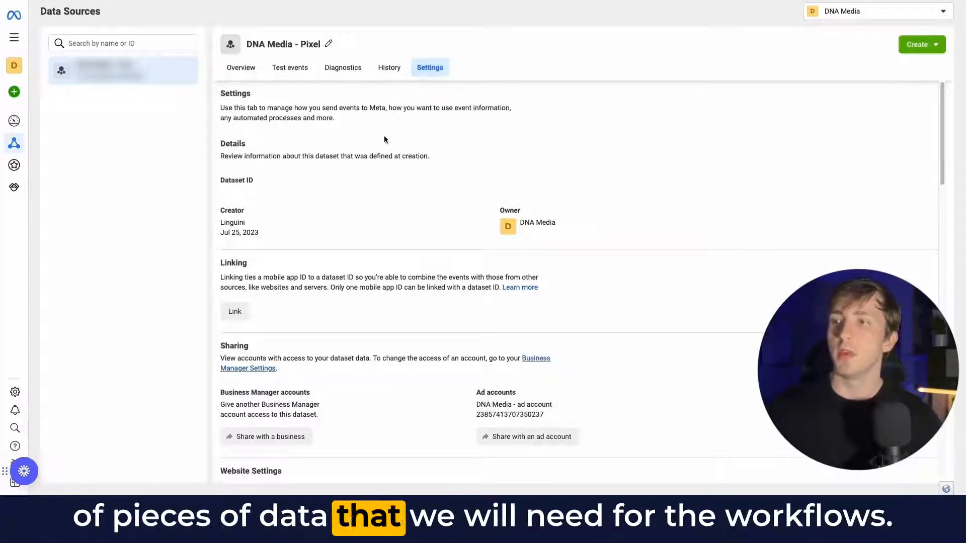
pyautogui.scroll(-4, 378, 148)
pyautogui.scroll(-7, 378, 152)
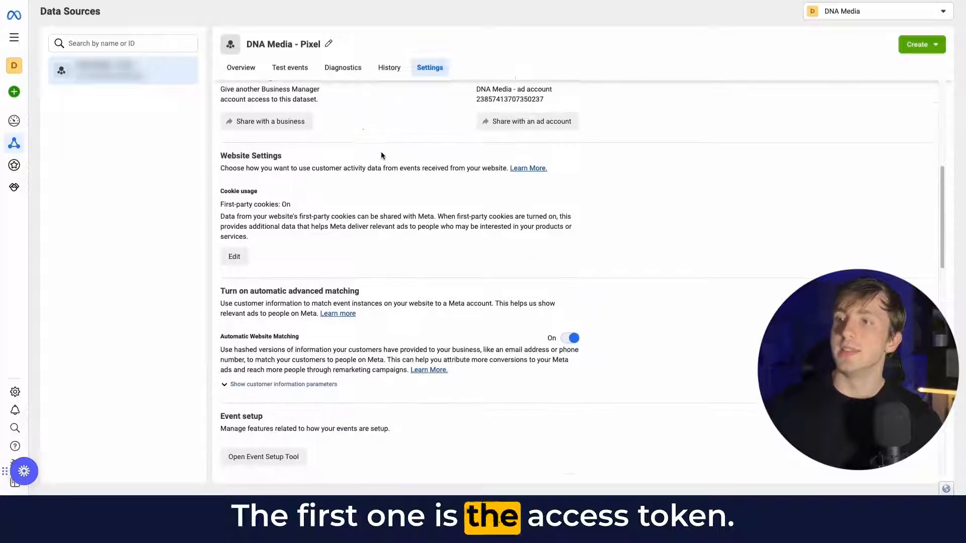
pyautogui.scroll(-3, 381, 152)
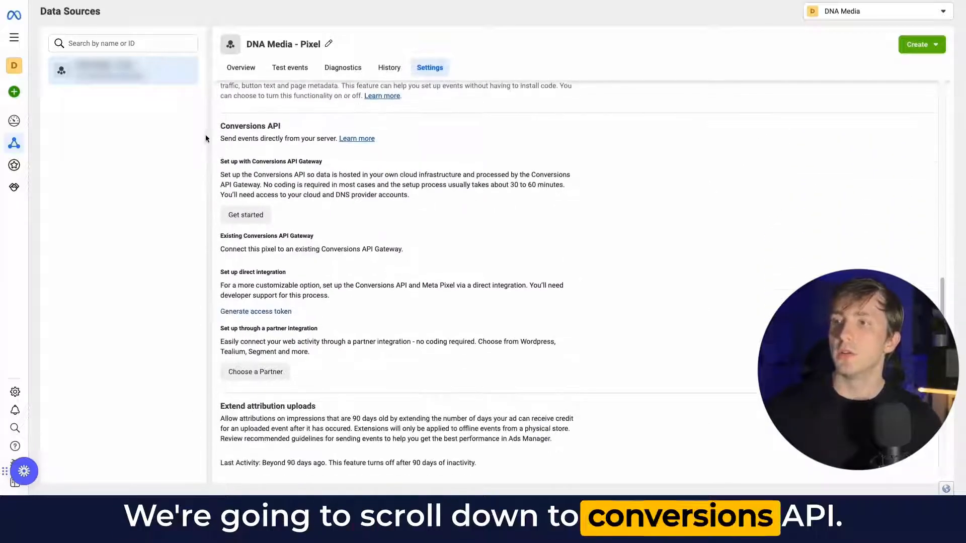
pyautogui.moveTo(221, 160); pyautogui.dragTo(421, 195)
pyautogui.click(421, 194)
pyautogui.moveTo(219, 234); pyautogui.dragTo(398, 252)
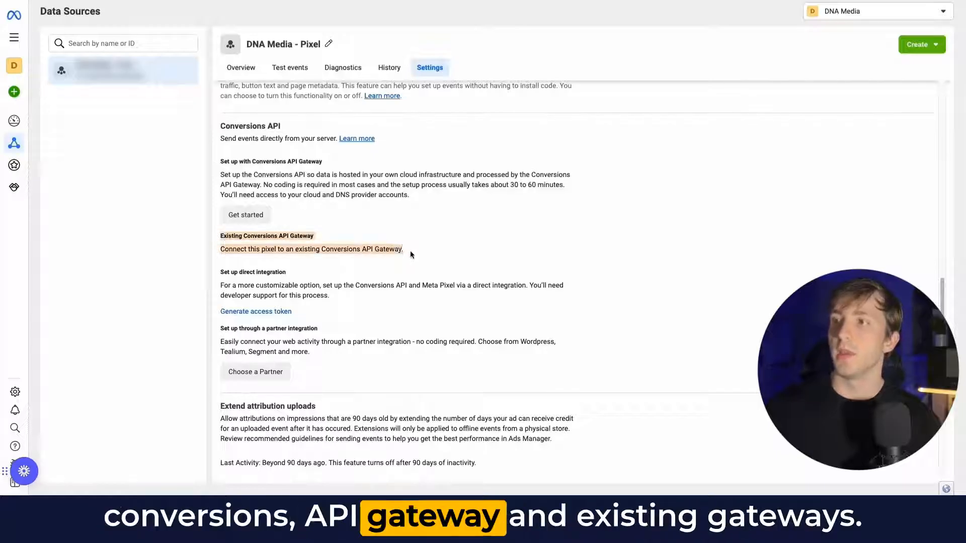
pyautogui.moveTo(221, 270); pyautogui.dragTo(355, 304)
pyautogui.moveTo(222, 329); pyautogui.dragTo(327, 349)
pyautogui.click(329, 346)
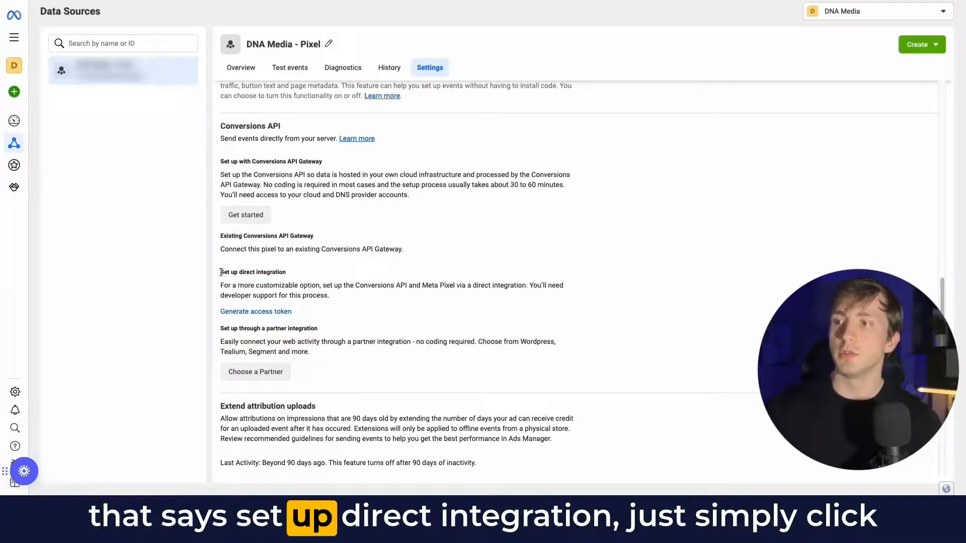
pyautogui.moveTo(221, 272); pyautogui.dragTo(330, 301)
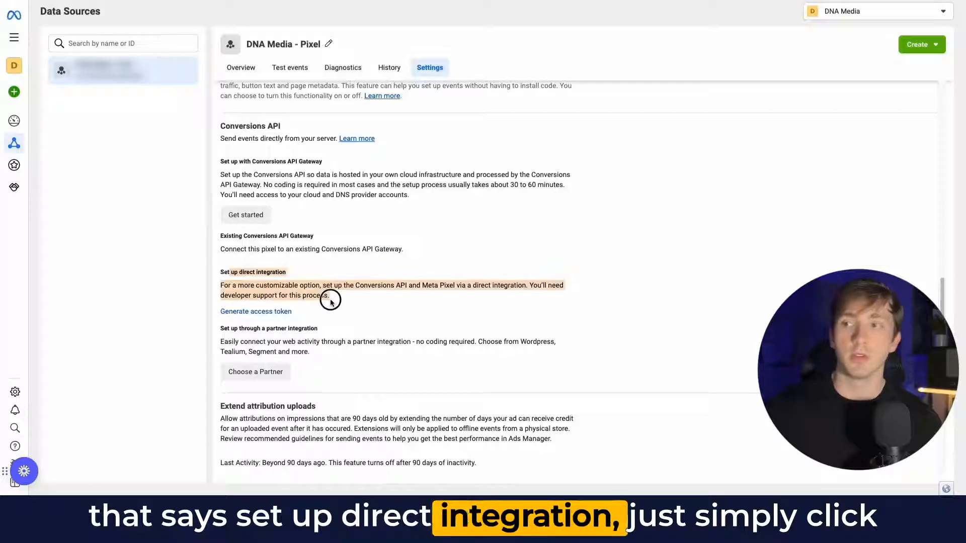
# - Generate a Conversions API access token and copy the token
pyautogui.click(257, 311)
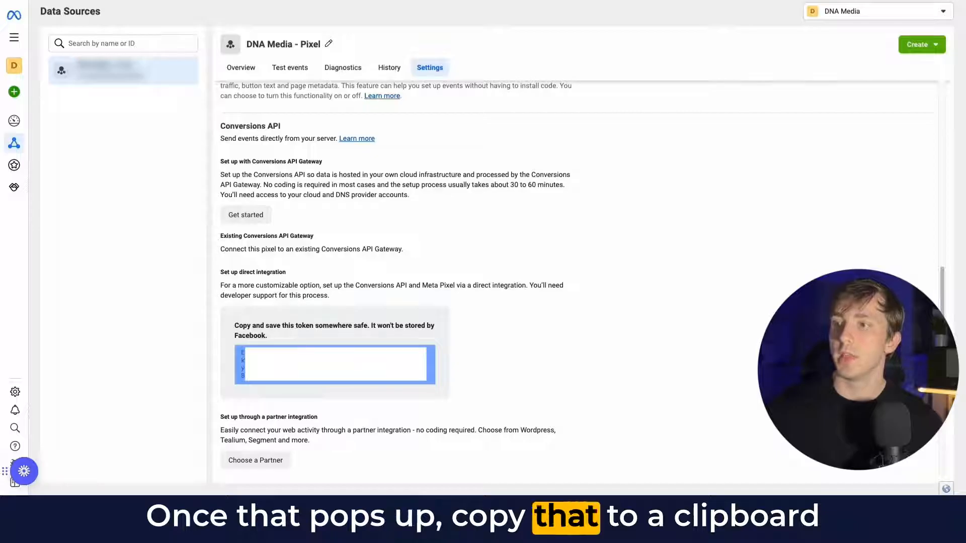
pyautogui.click(335, 364)
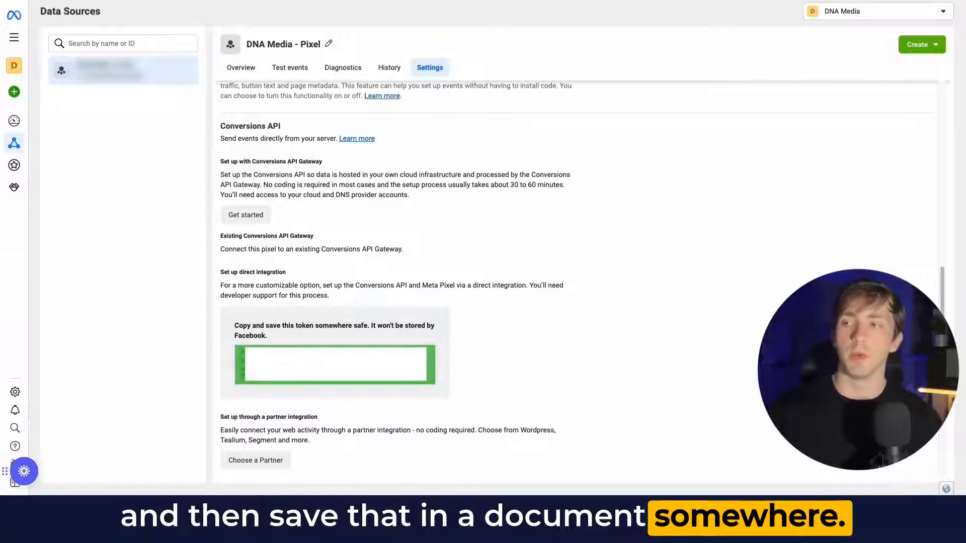
pyautogui.click(402, 293)
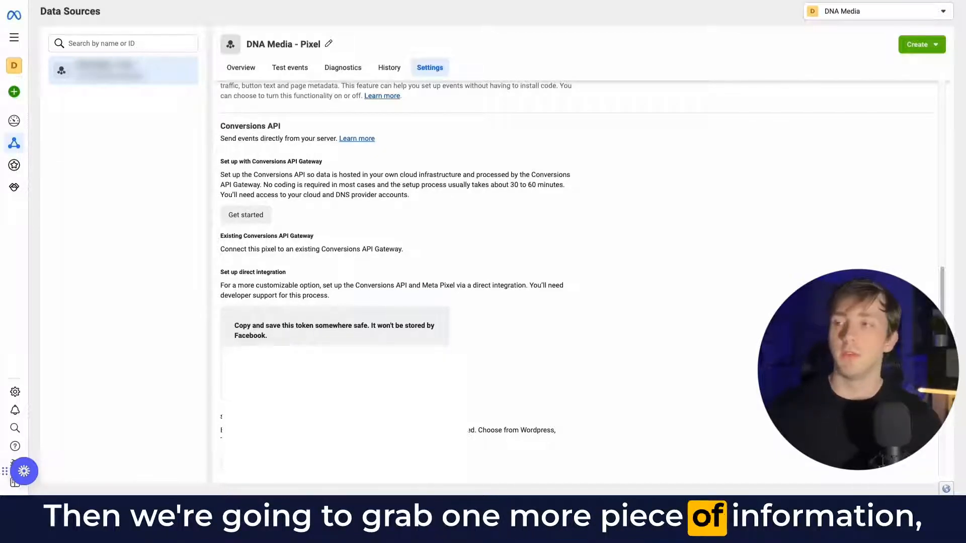
# - Scroll back up the Settings page toward the dataset details
pyautogui.scroll(1, 301, 352)
pyautogui.scroll(9, 334, 351)
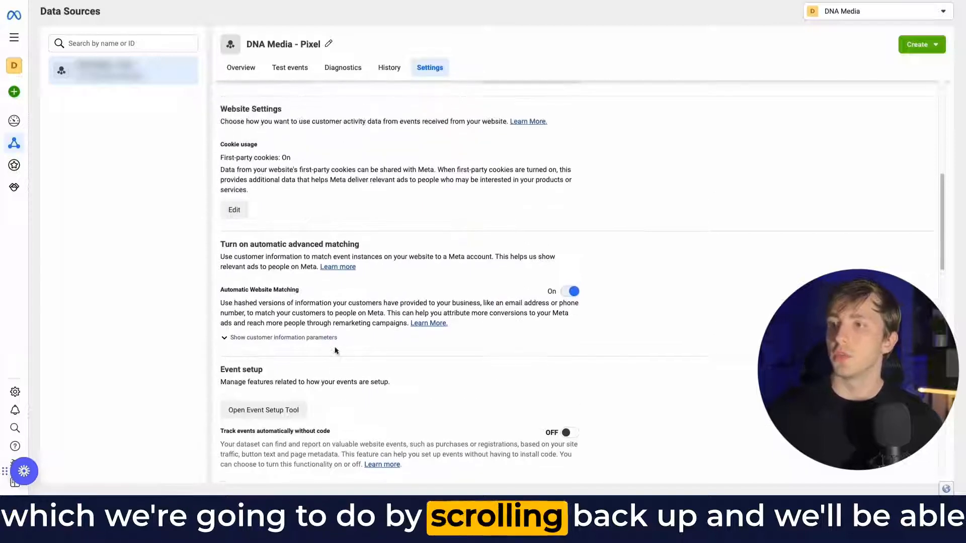
pyautogui.scroll(6, 334, 350)
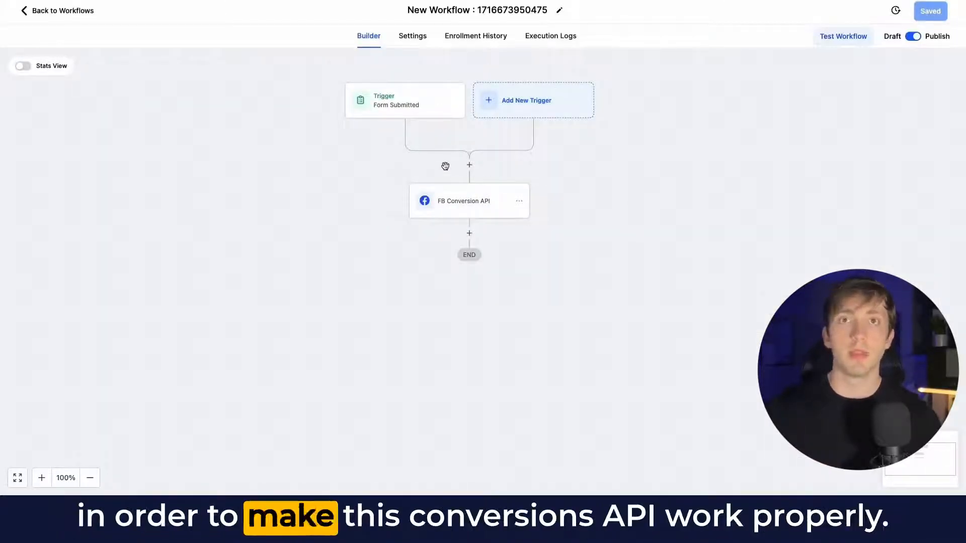
# - Open the workflow trigger and browse trigger types by searching for survey, appointment and order triggers
pyautogui.click(396, 105)
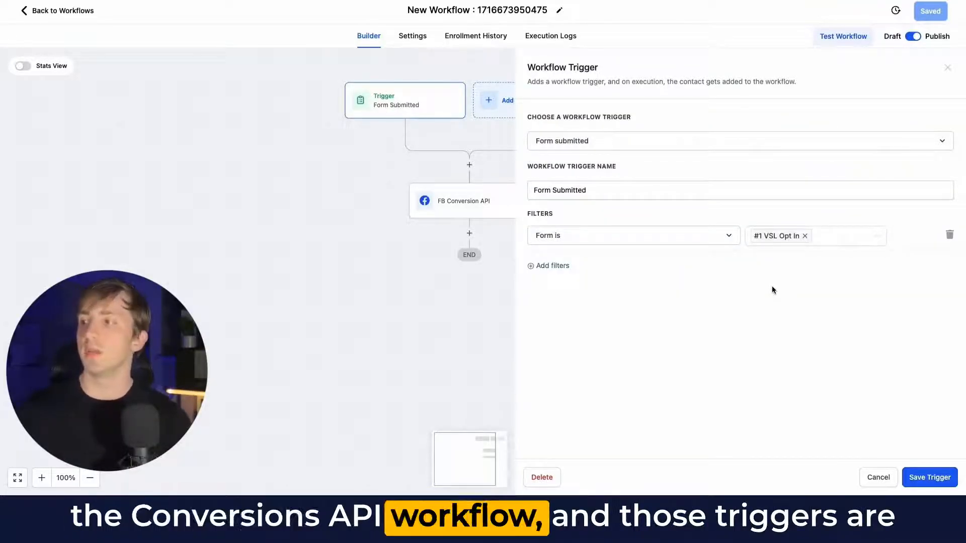
pyautogui.click(565, 141)
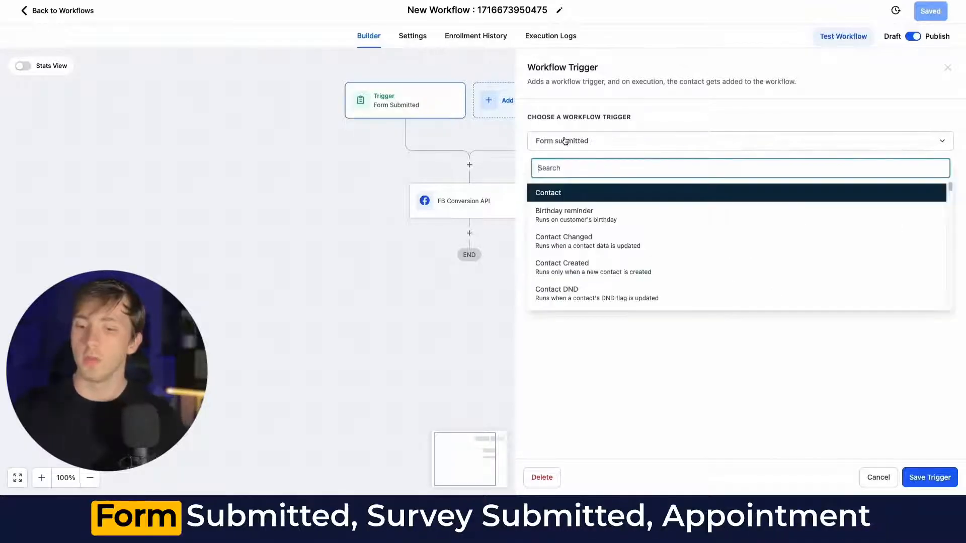
pyautogui.write('surv')
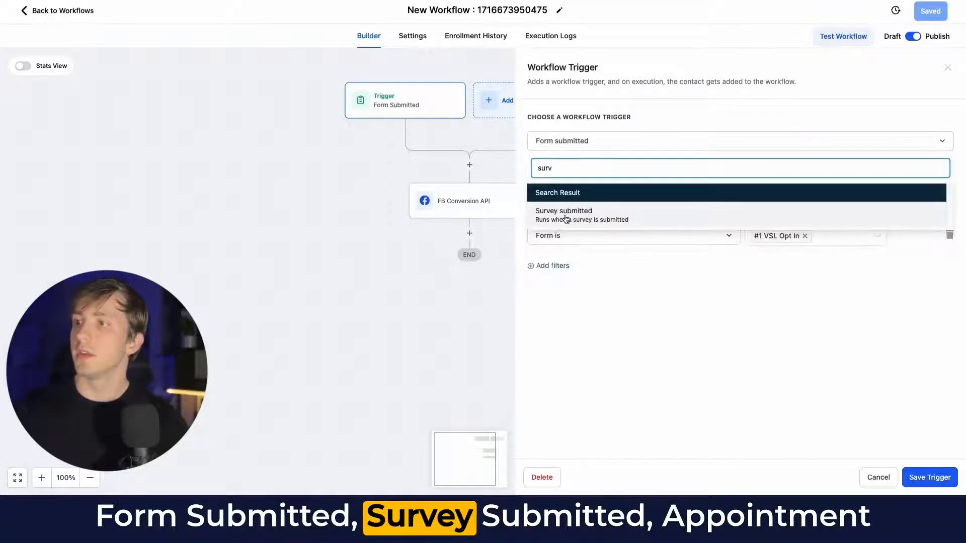
pyautogui.press('BackSpace')
pyautogui.press('BackSpace')
pyautogui.press('BackSpace')
pyautogui.press('BackSpace')
pyautogui.write('app')
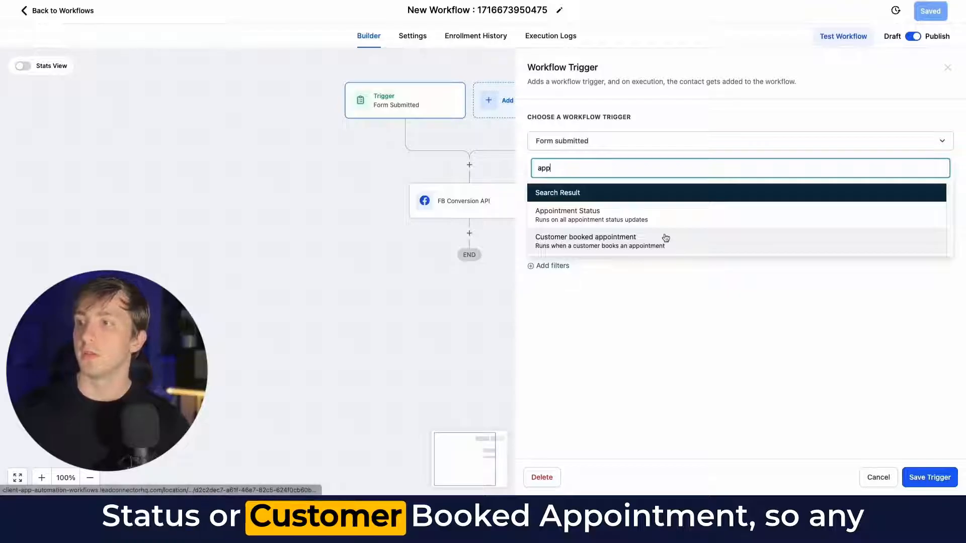
pyautogui.doubleClick(565, 166)
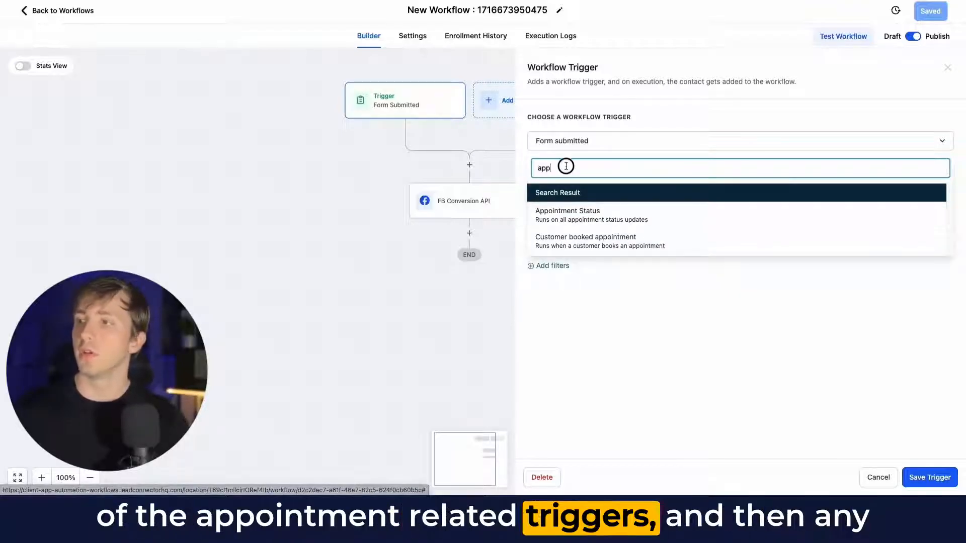
pyautogui.write('order')
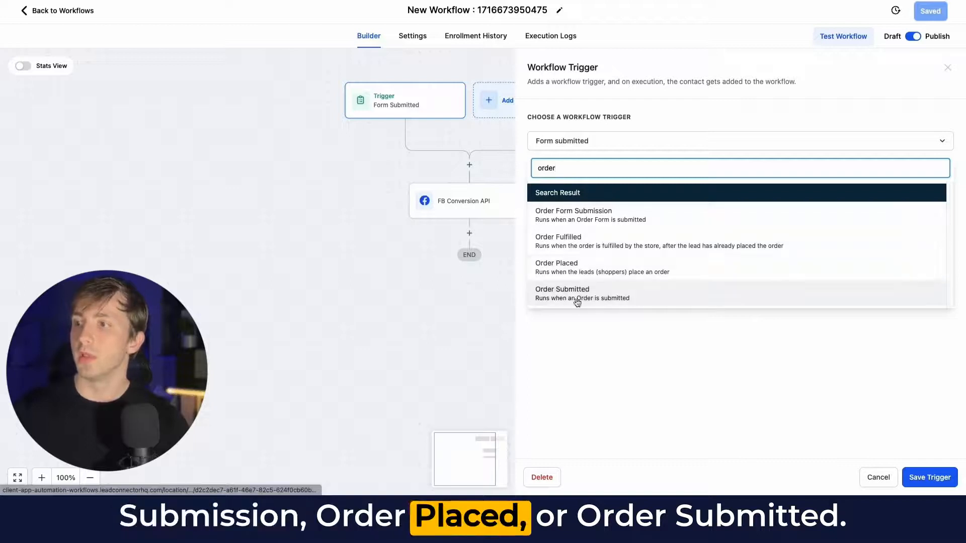
pyautogui.click(664, 347)
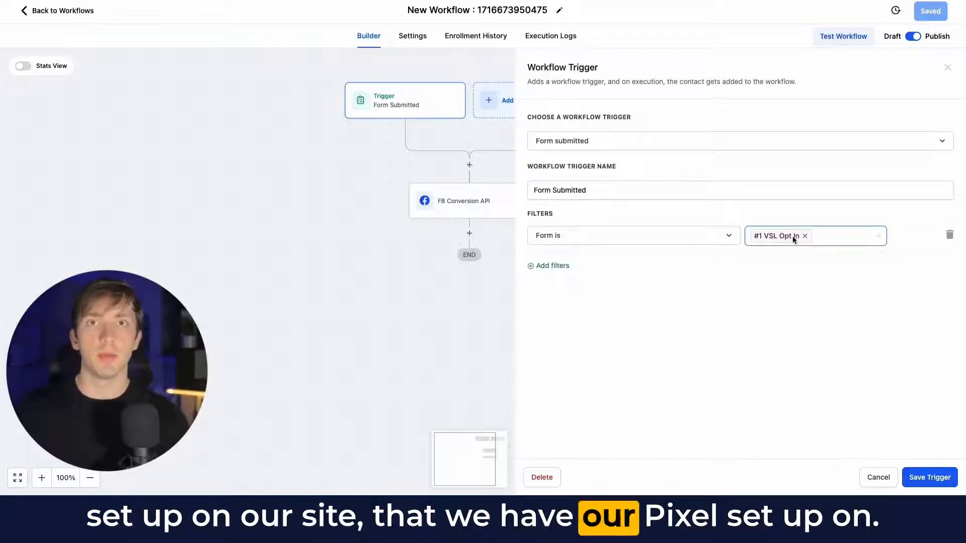
# - Save the Form Submitted trigger for the #1 VSL Opt In form and add a Facebook - Conversion API action after it
pyautogui.click(919, 477)
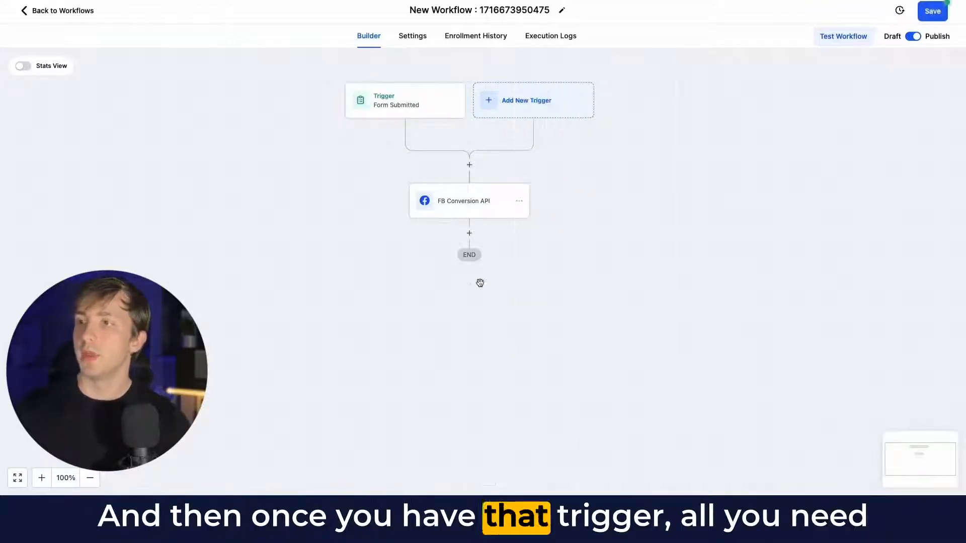
pyautogui.click(469, 166)
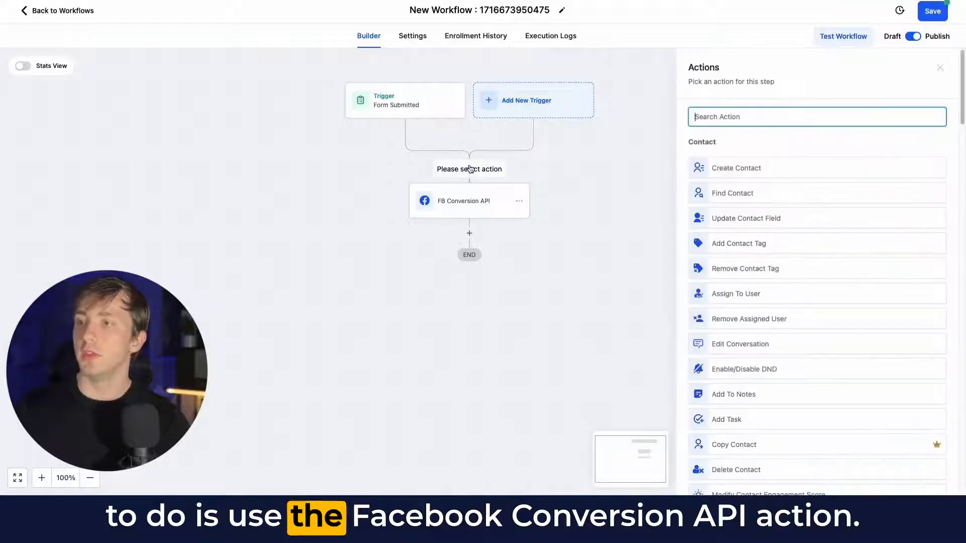
pyautogui.write('face')
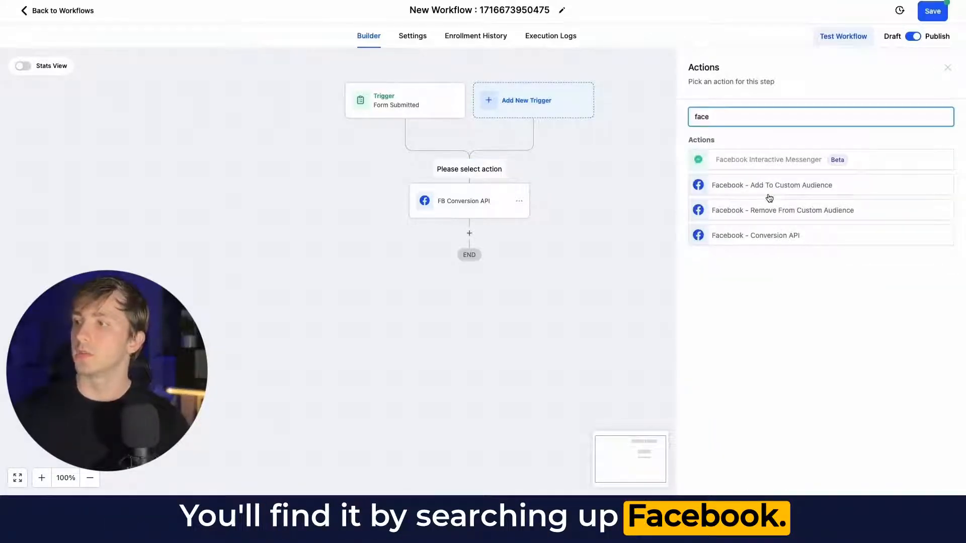
pyautogui.click(752, 235)
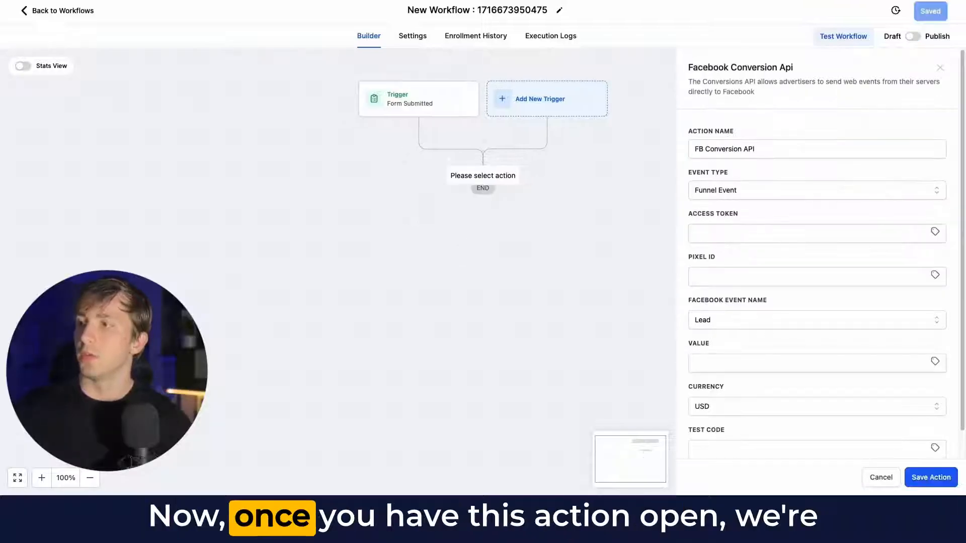
# - Paste the copied Conversions API access token into the action's access token field and enter the dataset ID as the Pixel ID
pyautogui.moveTo(571, 186); pyautogui.dragTo(558, 188)
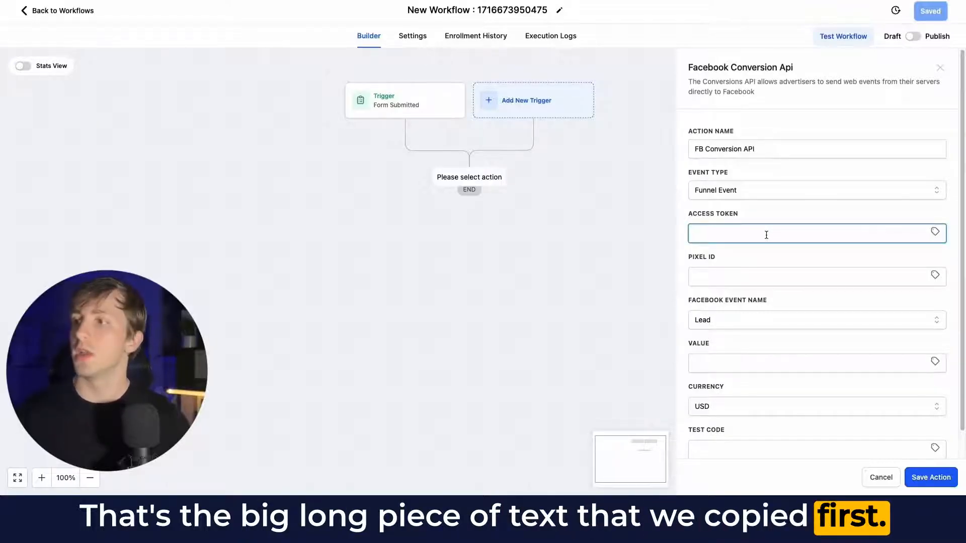
pyautogui.hotkey('ctrl', 'v')
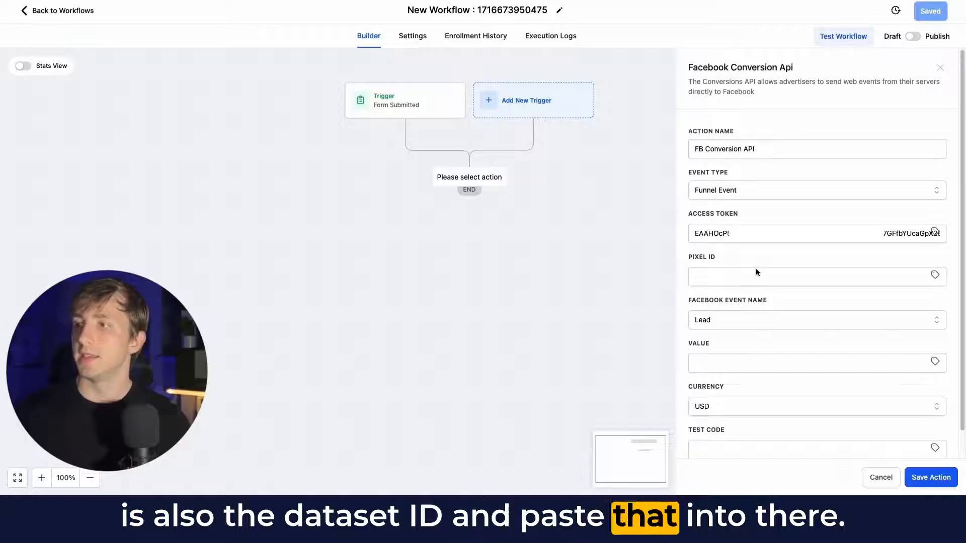
pyautogui.click(726, 285)
pyautogui.click(738, 258)
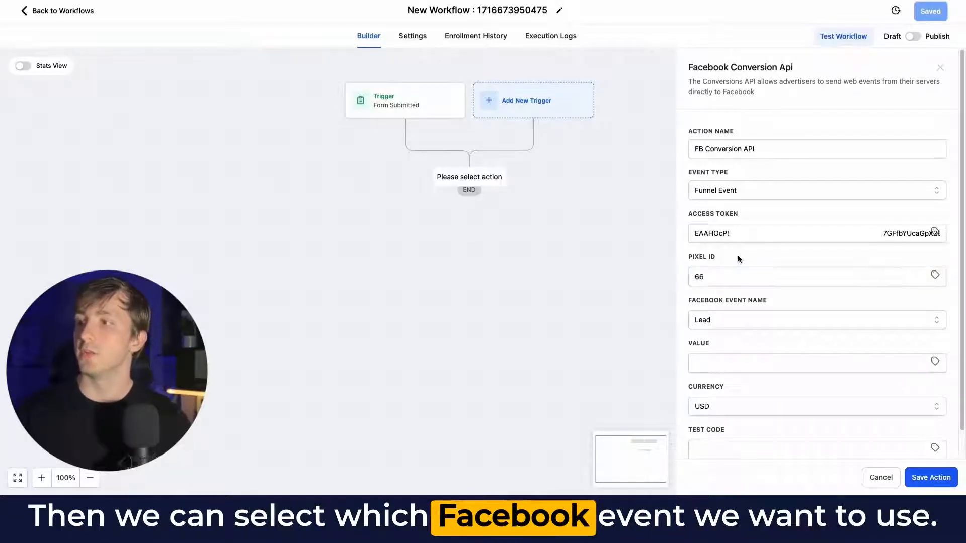
# - Set the Facebook event name to AddToCart and the event value to 197
pyautogui.click(735, 316)
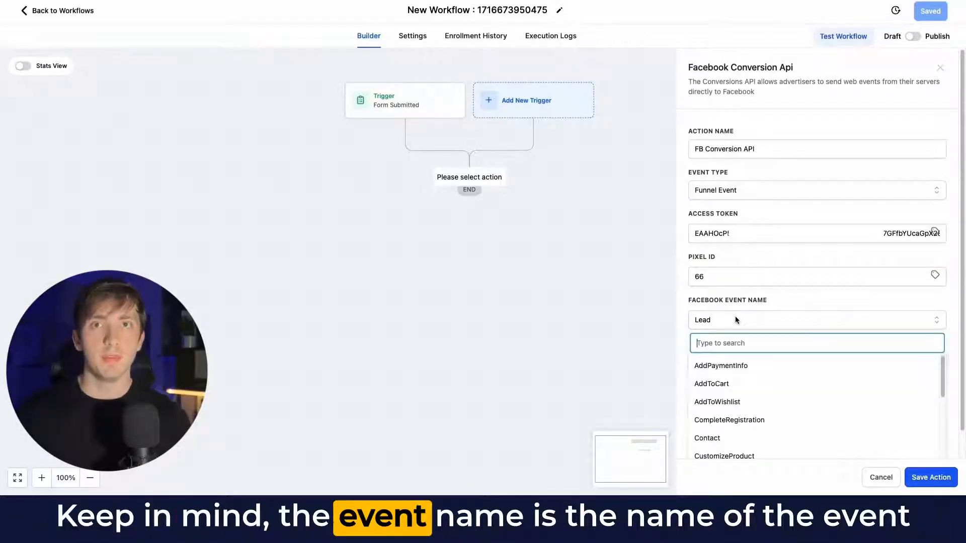
pyautogui.scroll(-1, 741, 301)
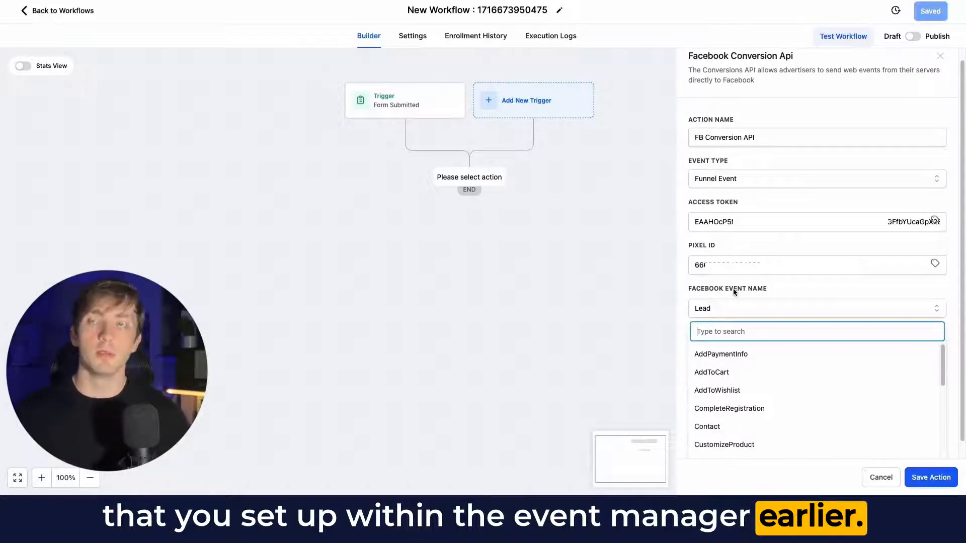
pyautogui.scroll(-1, 734, 291)
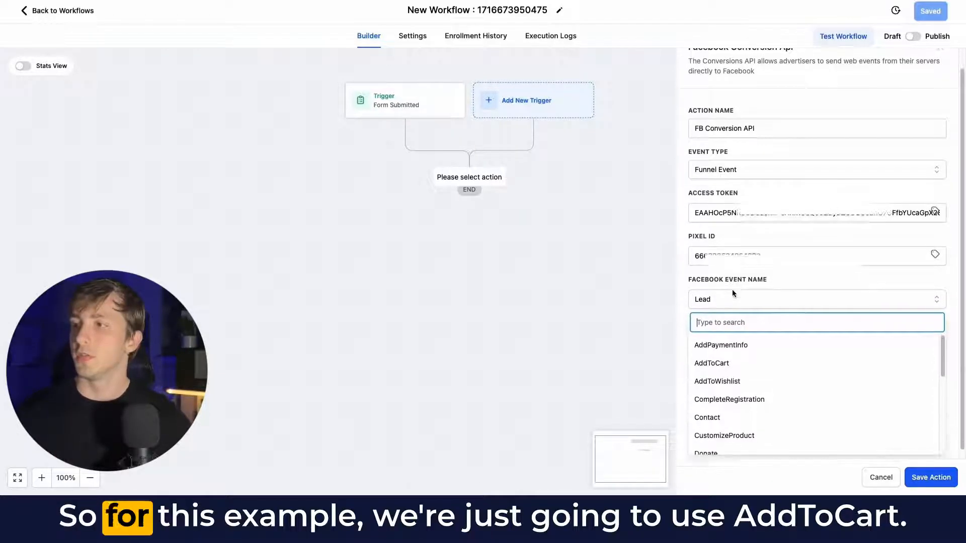
pyautogui.click(723, 358)
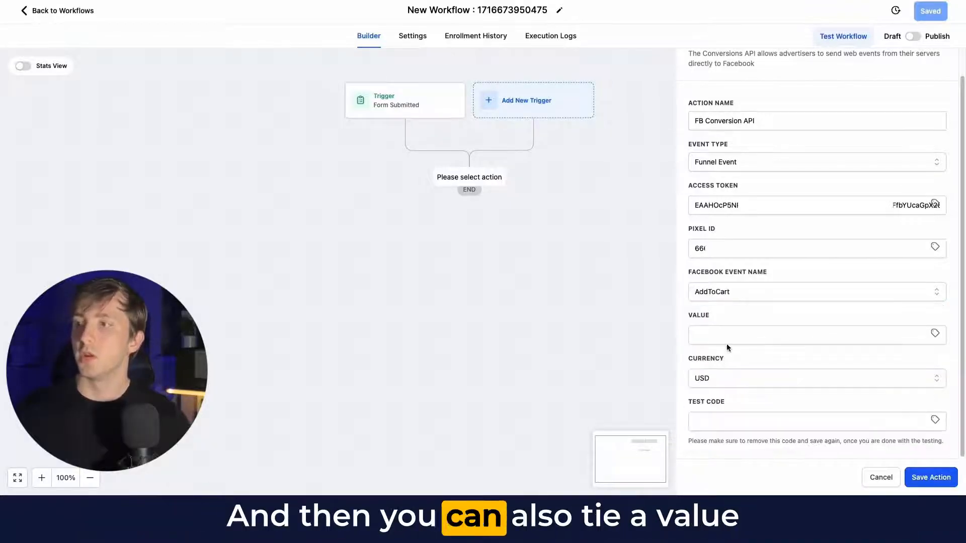
pyautogui.click(732, 335)
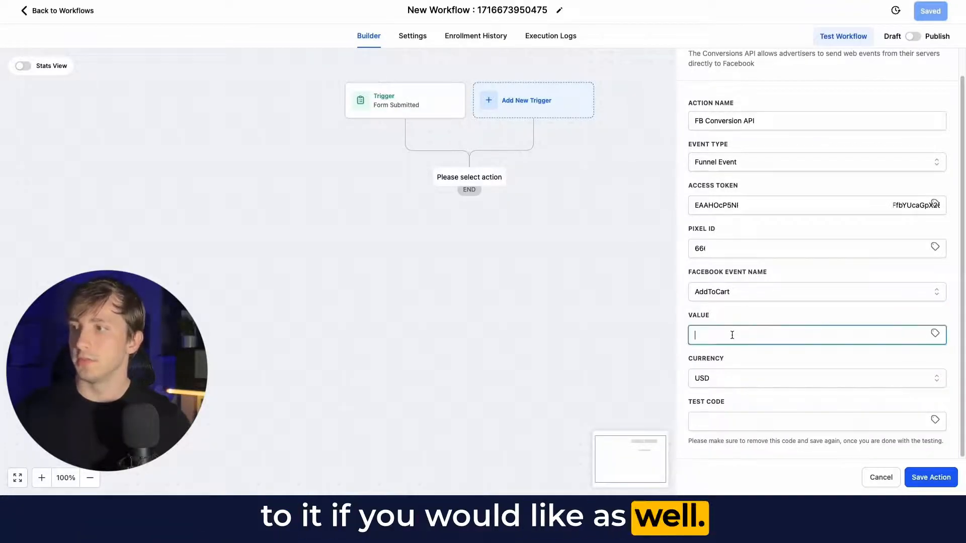
pyautogui.write('197')
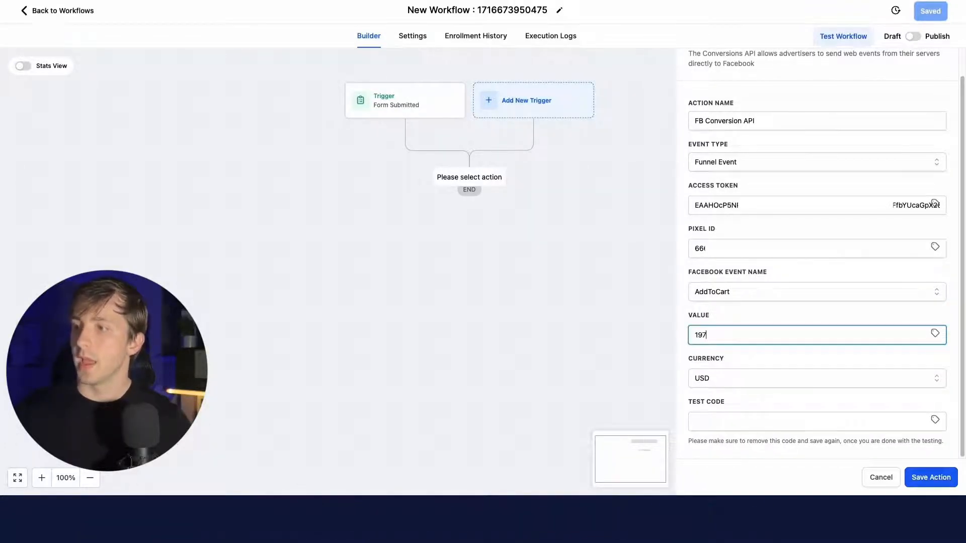
# - Copy the server test event code from the pixel's Test events tab in Meta Events Manager and paste it into the action's Test Code field
pyautogui.click(743, 423)
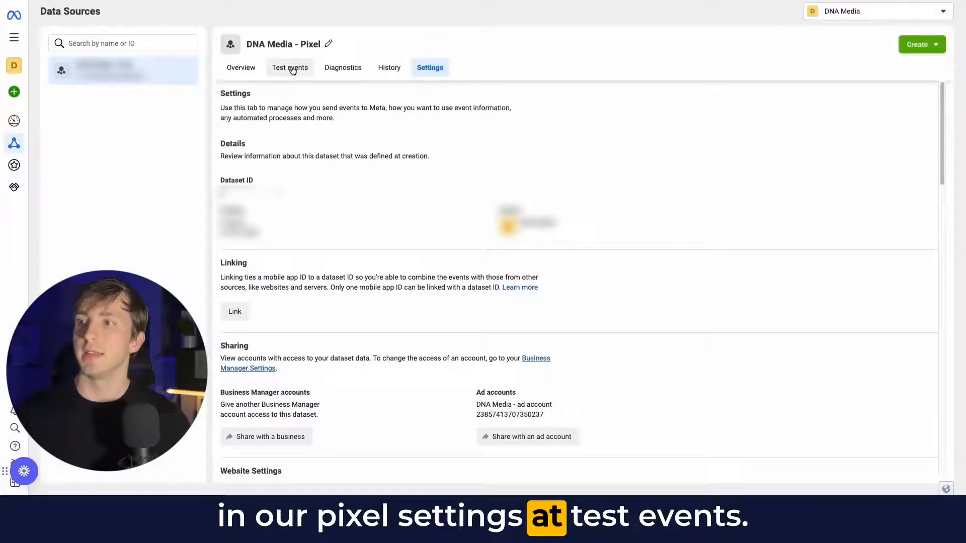
pyautogui.click(292, 71)
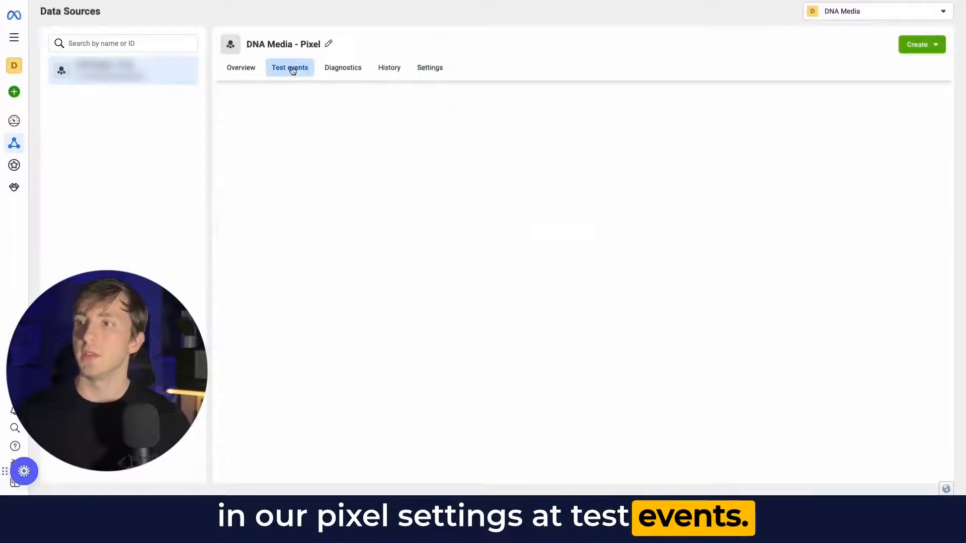
pyautogui.click(501, 204)
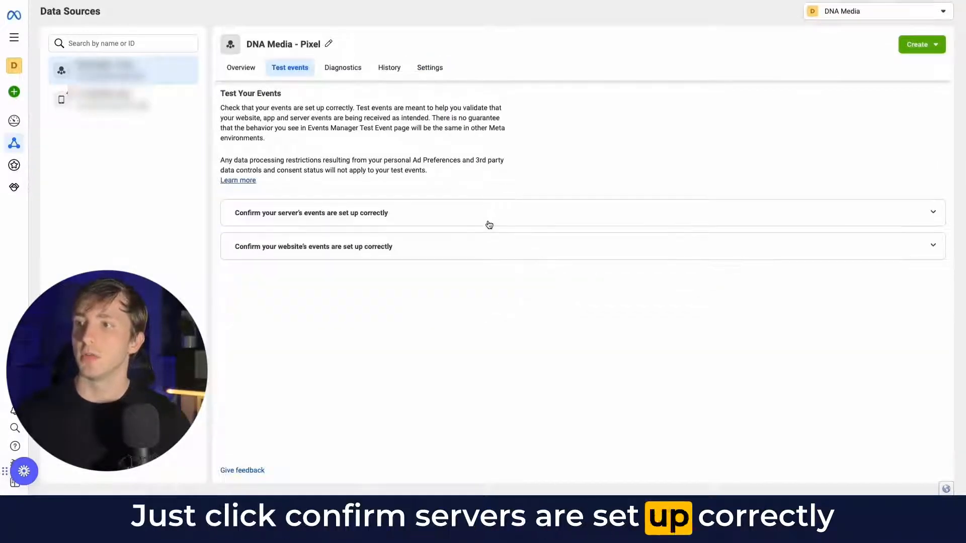
pyautogui.click(488, 225)
pyautogui.click(369, 216)
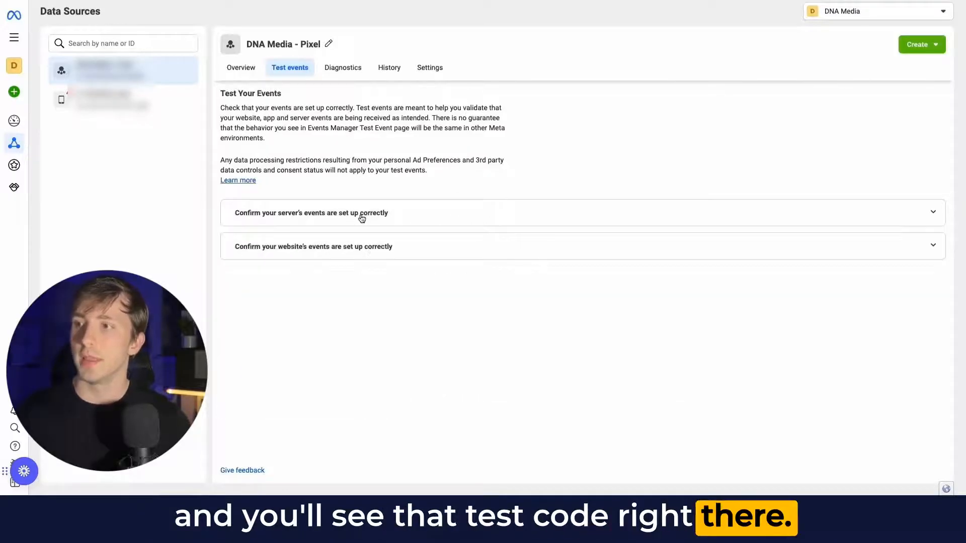
pyautogui.click(360, 246)
pyautogui.click(347, 213)
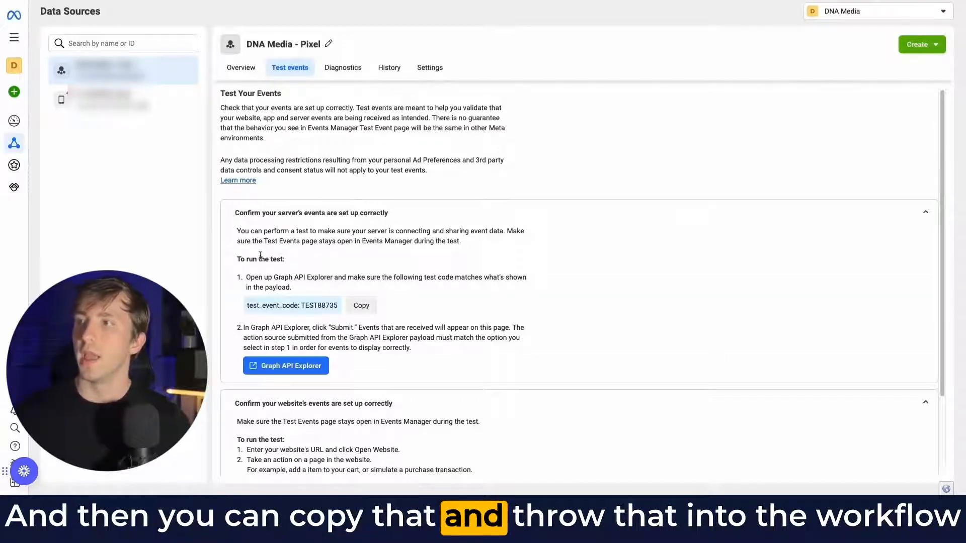
pyautogui.click(351, 307)
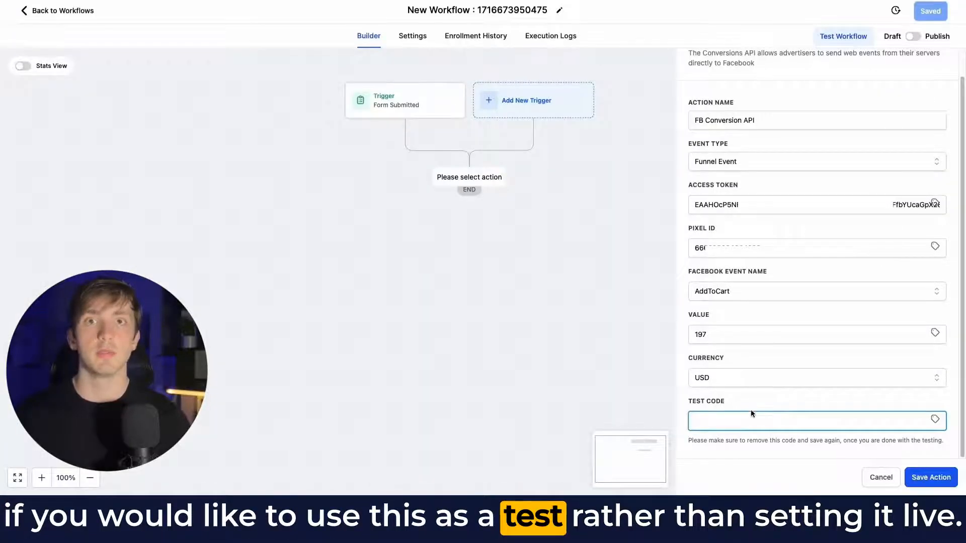
pyautogui.hotkey('ctrl', 'v')
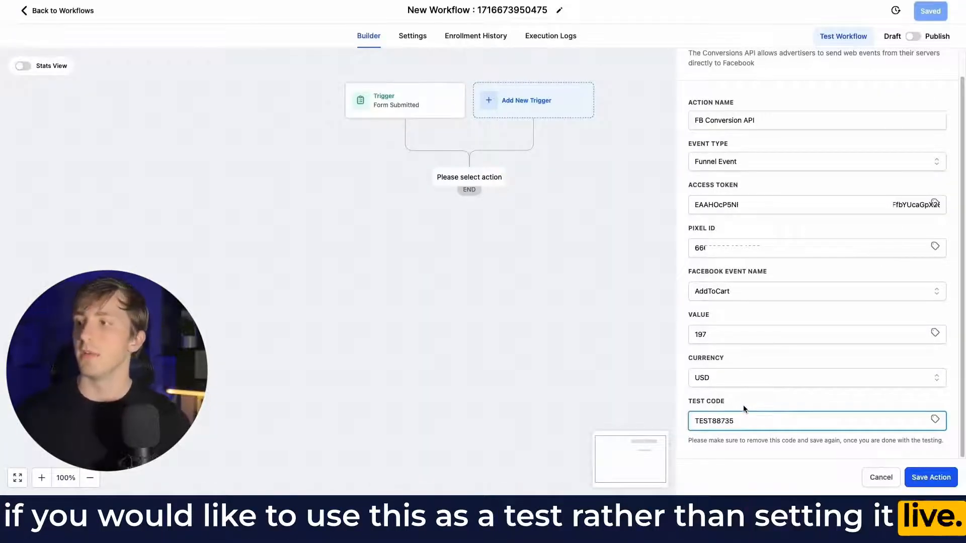
# - Save the Conversion API action and switch the workflow to Publish
pyautogui.click(931, 477)
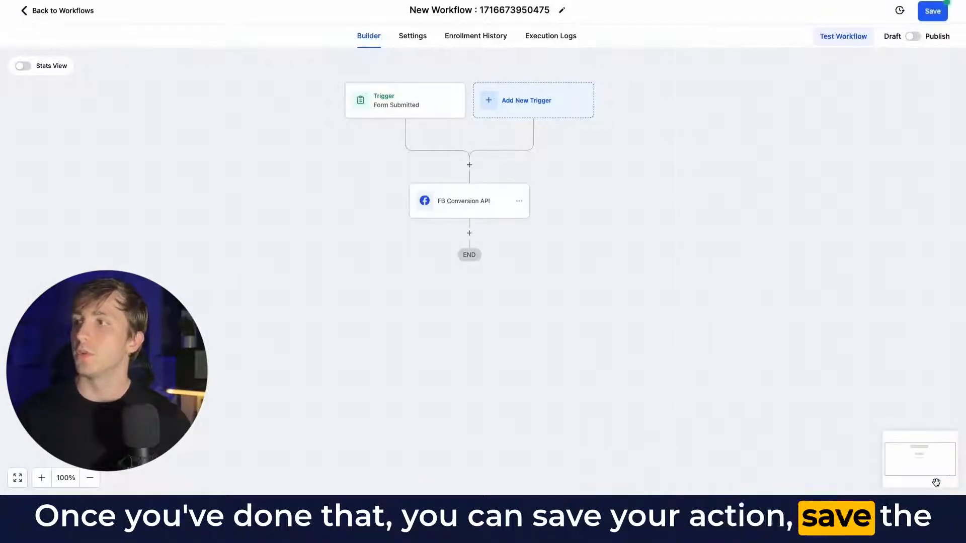
pyautogui.click(913, 36)
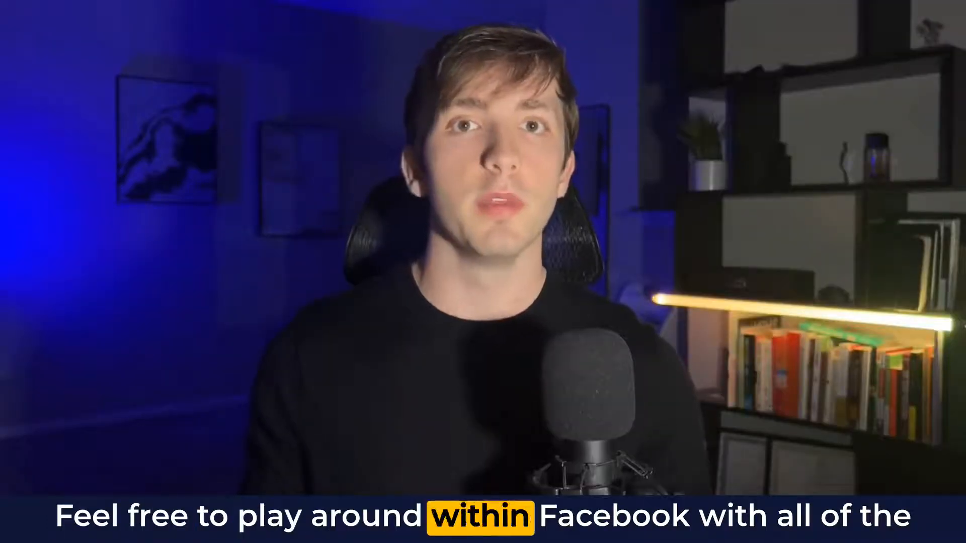